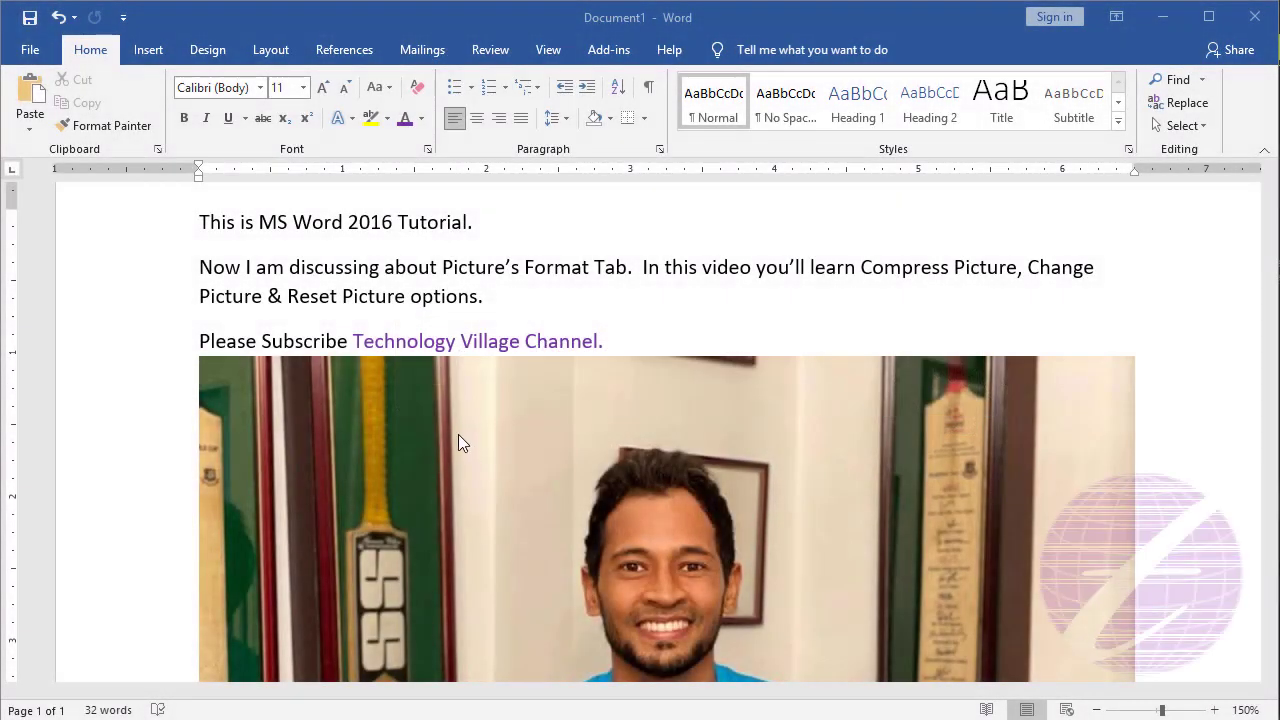
Select the photo below the three lines of tutorial text
click(518, 457)
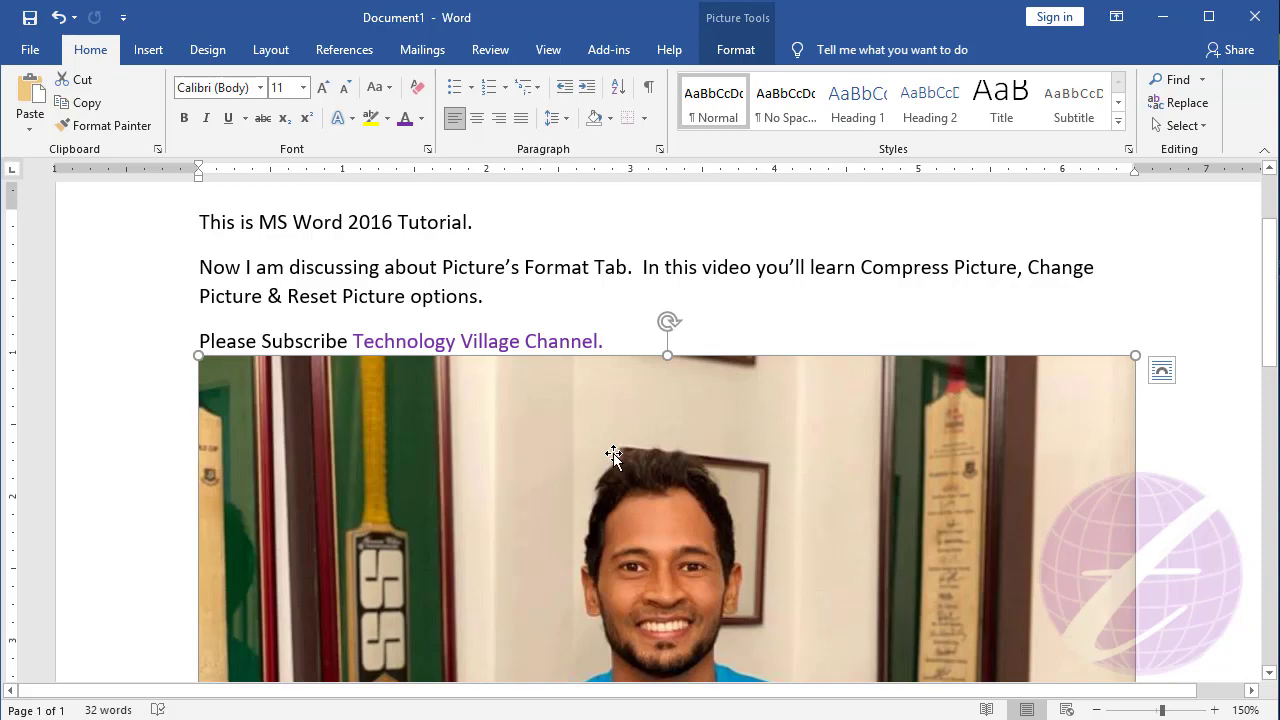
Bring up the Compress Pictures dialog from Picture Tools Format's Adjust group
click(729, 53)
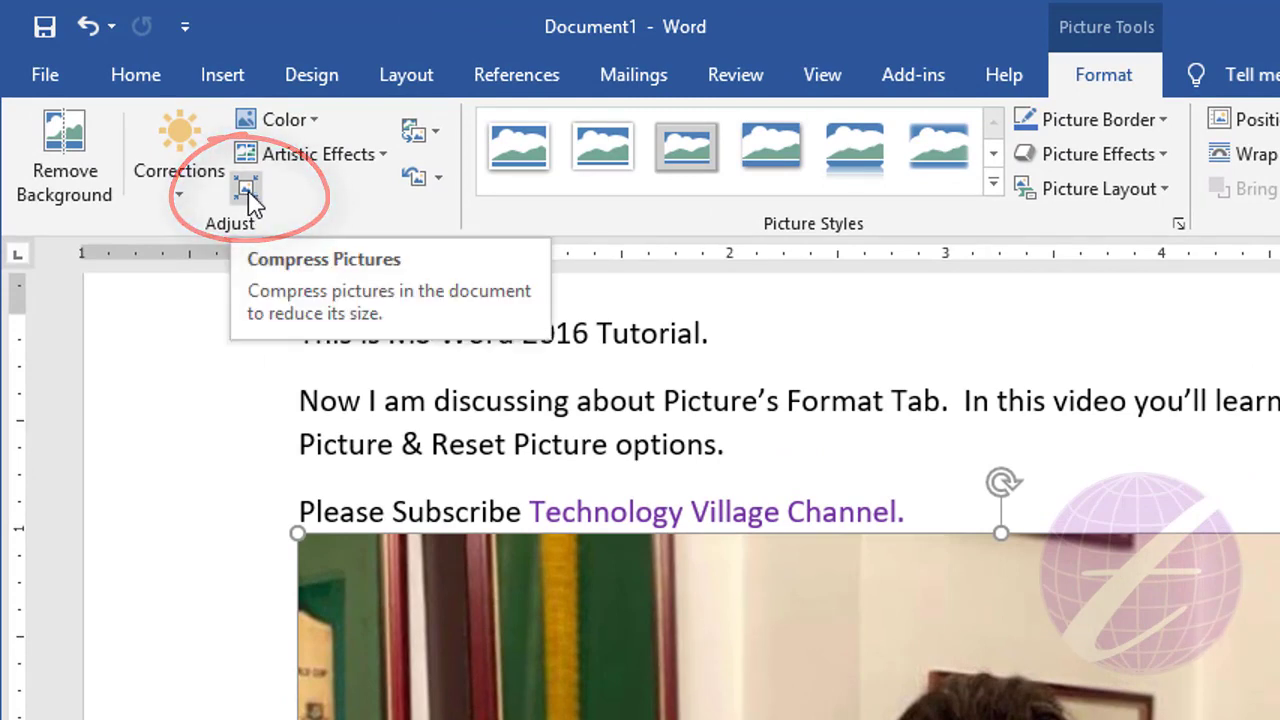
click(249, 196)
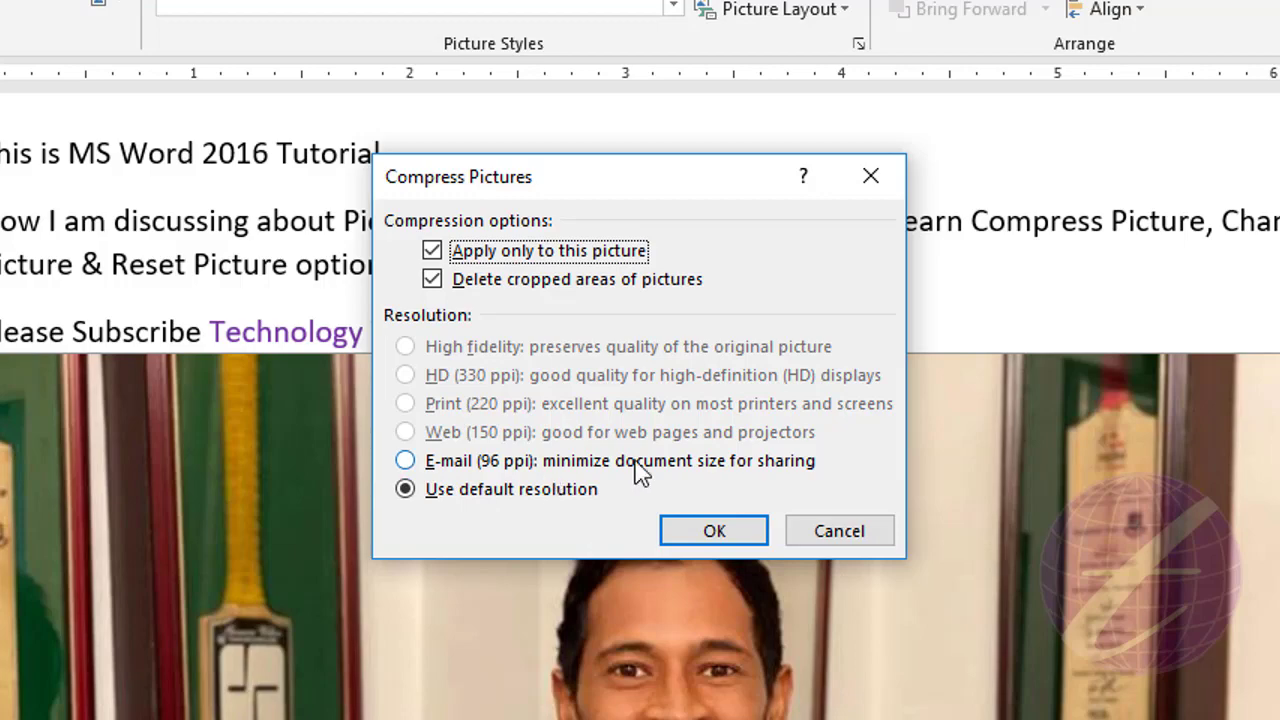
Compress only this photo at the default resolution and confirm with OK
click(709, 540)
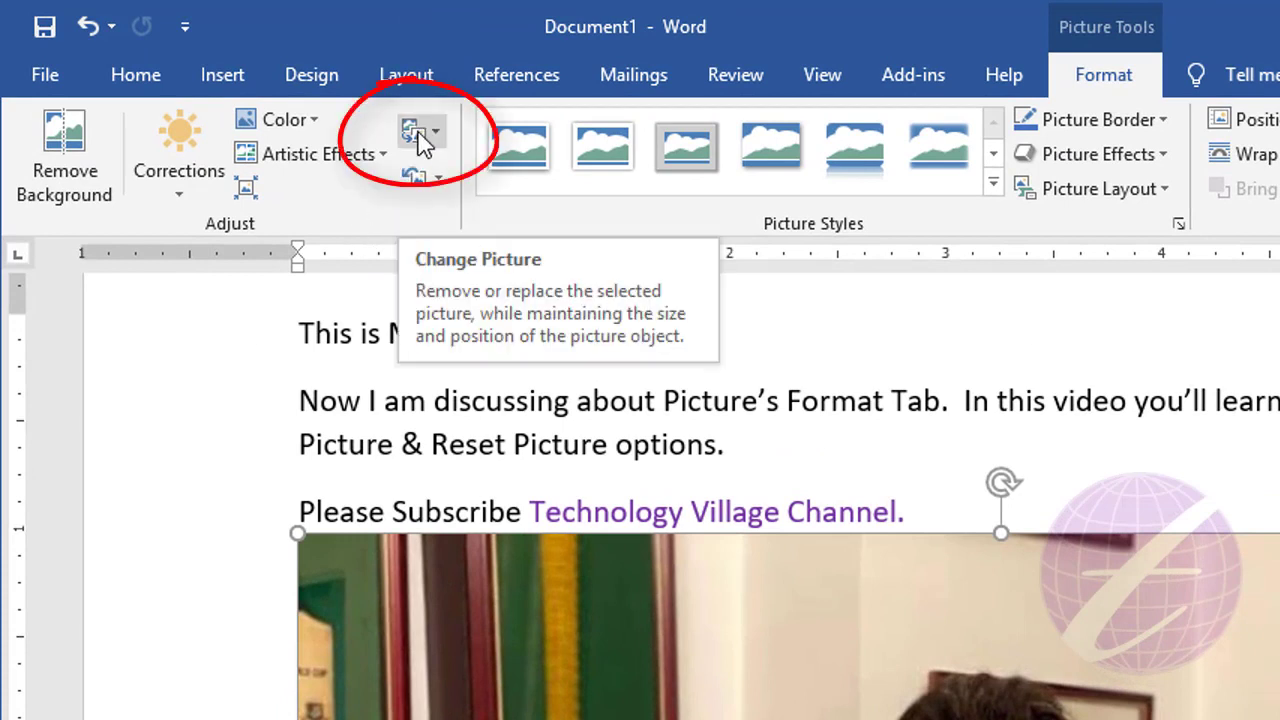
Swap the photo for the Desktop file IMG_20200528_202426.jpg using Change Picture from a file
click(421, 138)
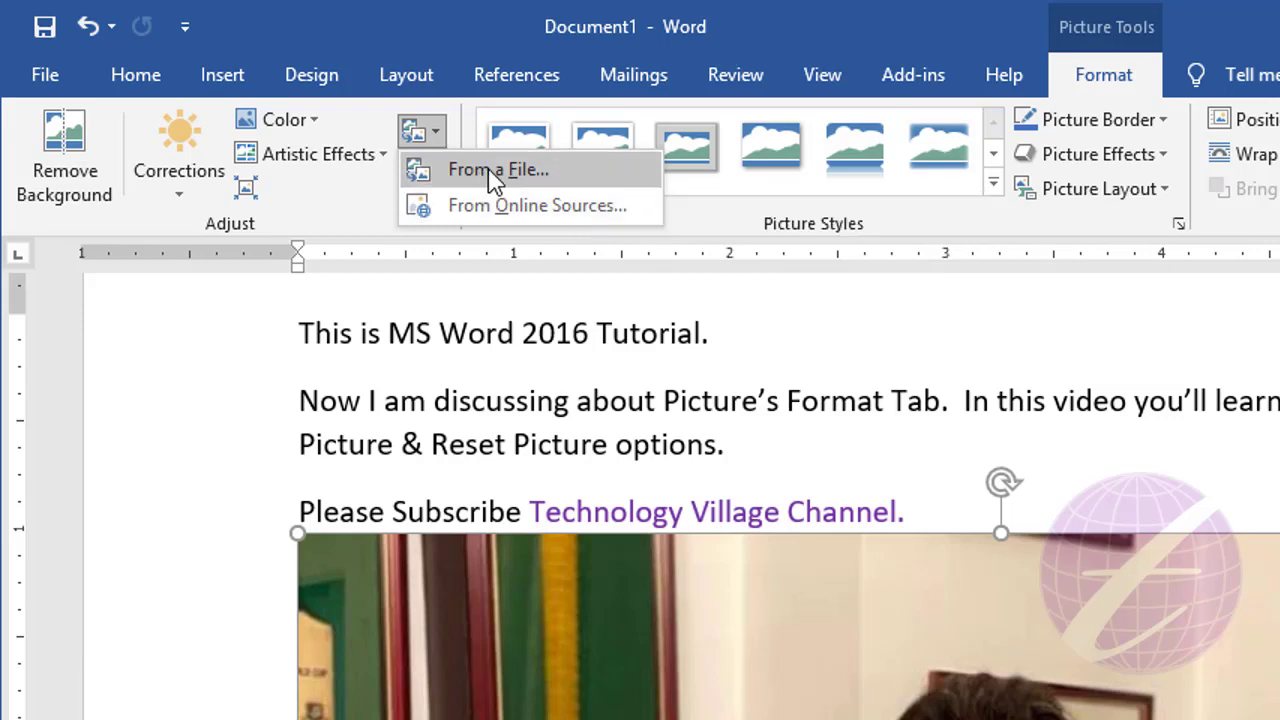
click(536, 176)
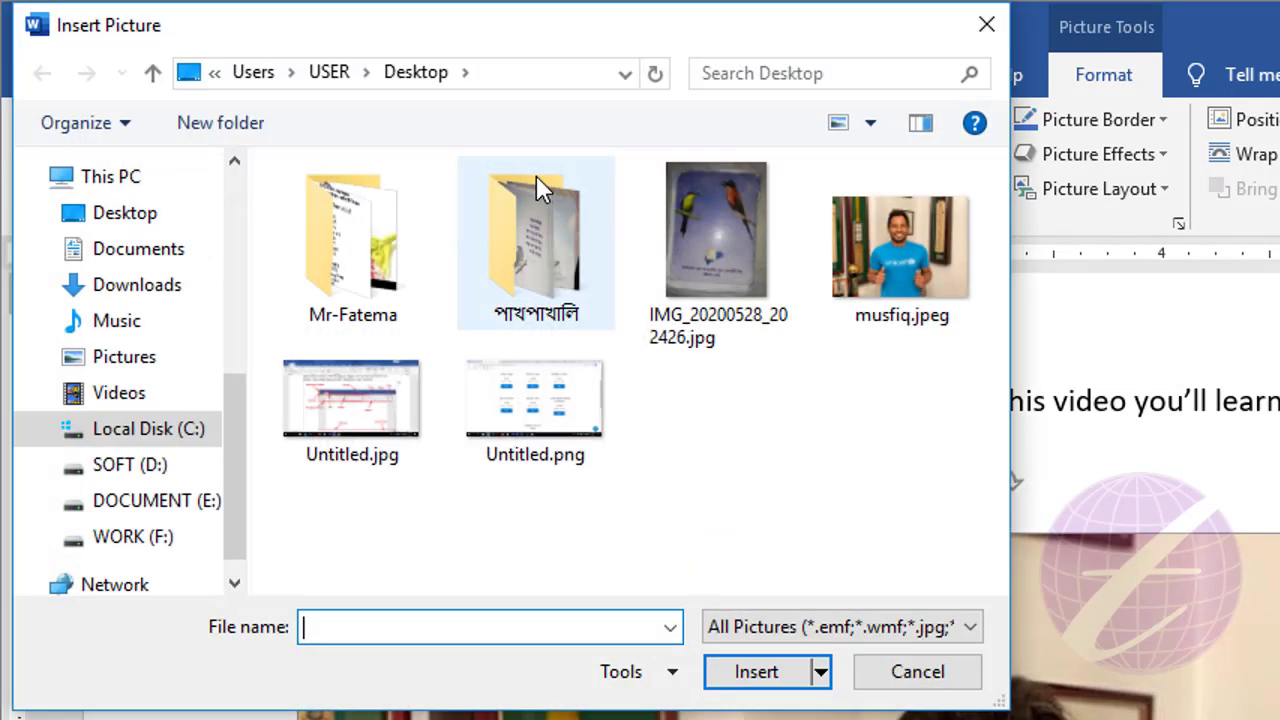
click(713, 240)
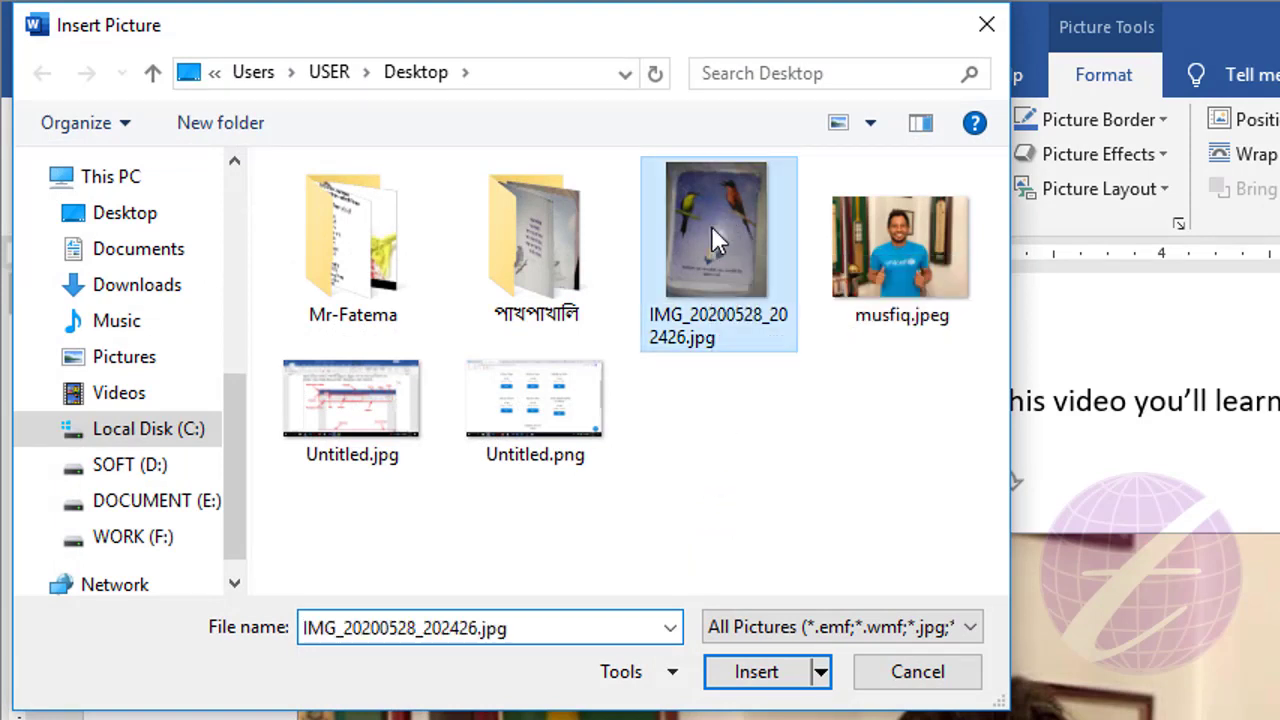
click(765, 672)
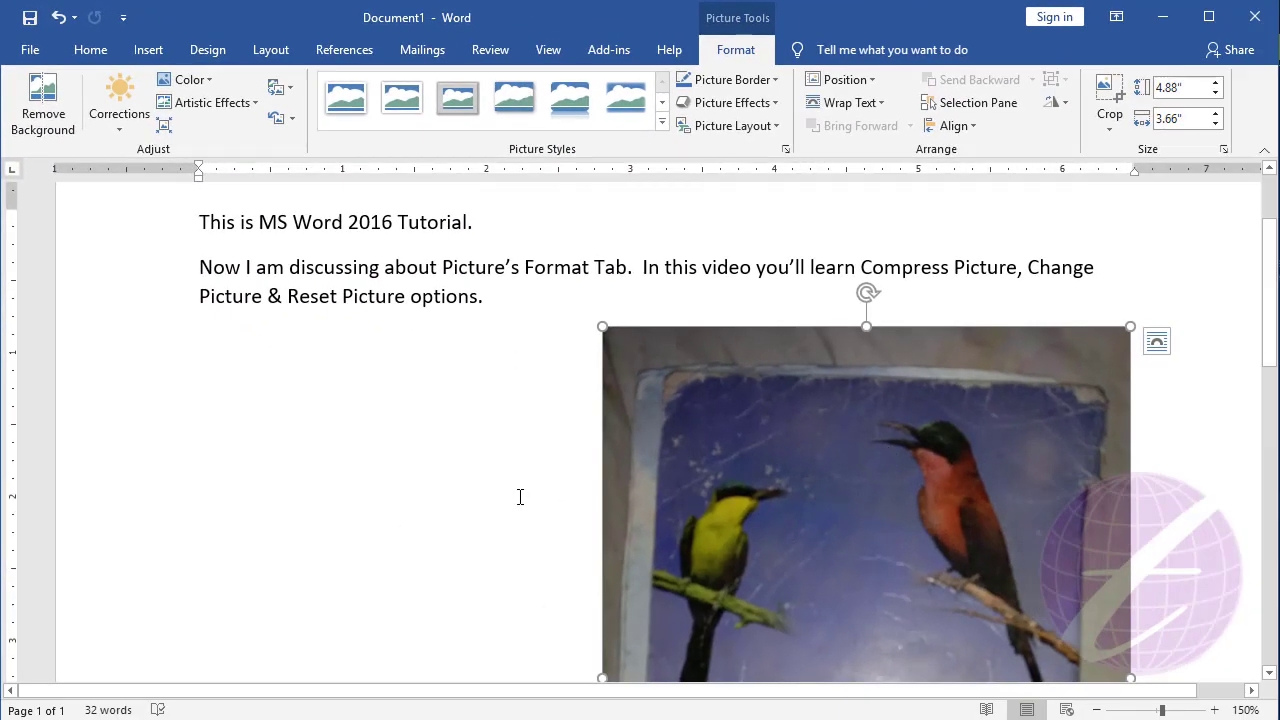
scroll(927, 403, down, 2)
scroll(924, 406, down, 3)
scroll(924, 406, up, 3)
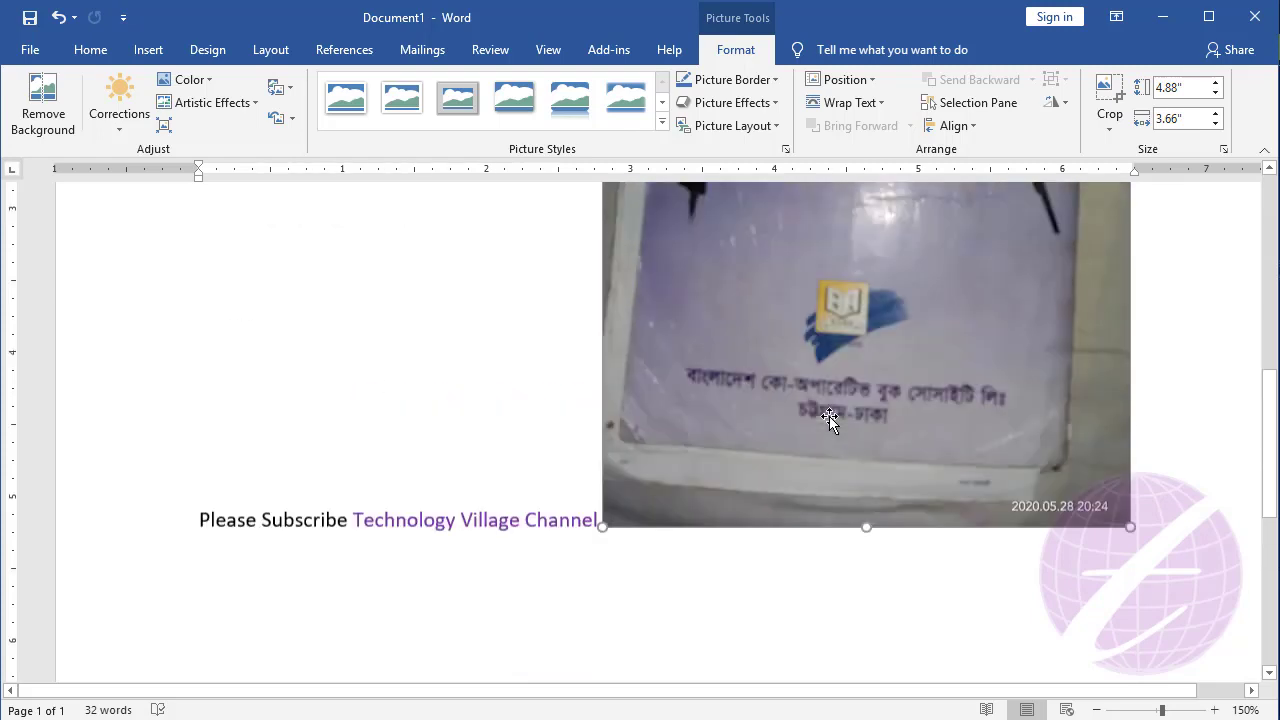
scroll(829, 416, up, 5)
scroll(822, 420, up, 3)
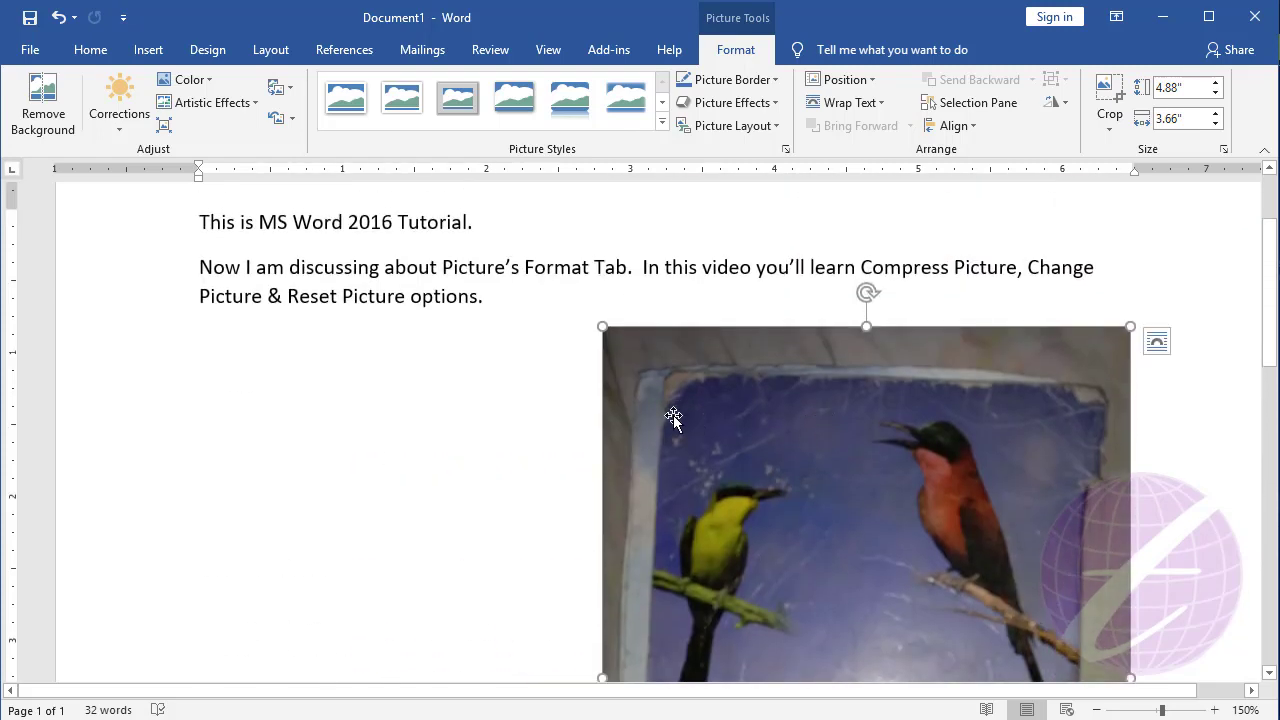
scroll(680, 470, down, 4)
scroll(686, 514, down, 5)
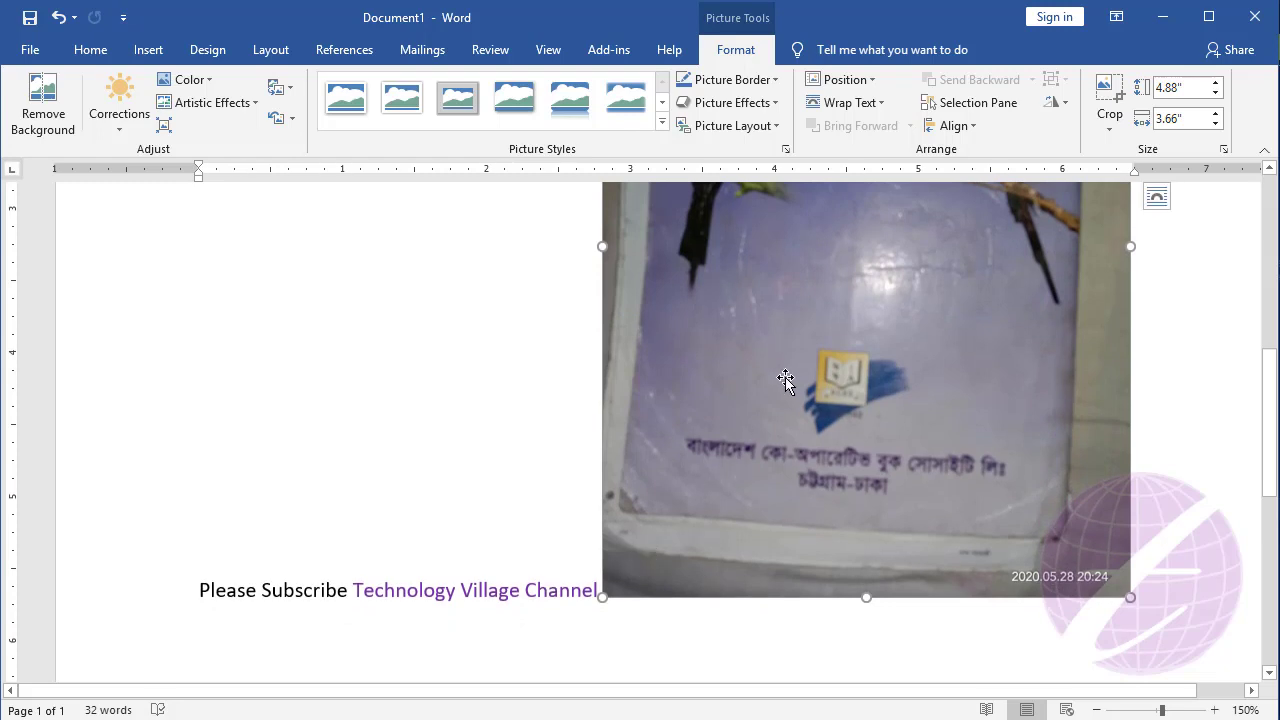
scroll(700, 440, up, 3)
scroll(680, 455, up, 9)
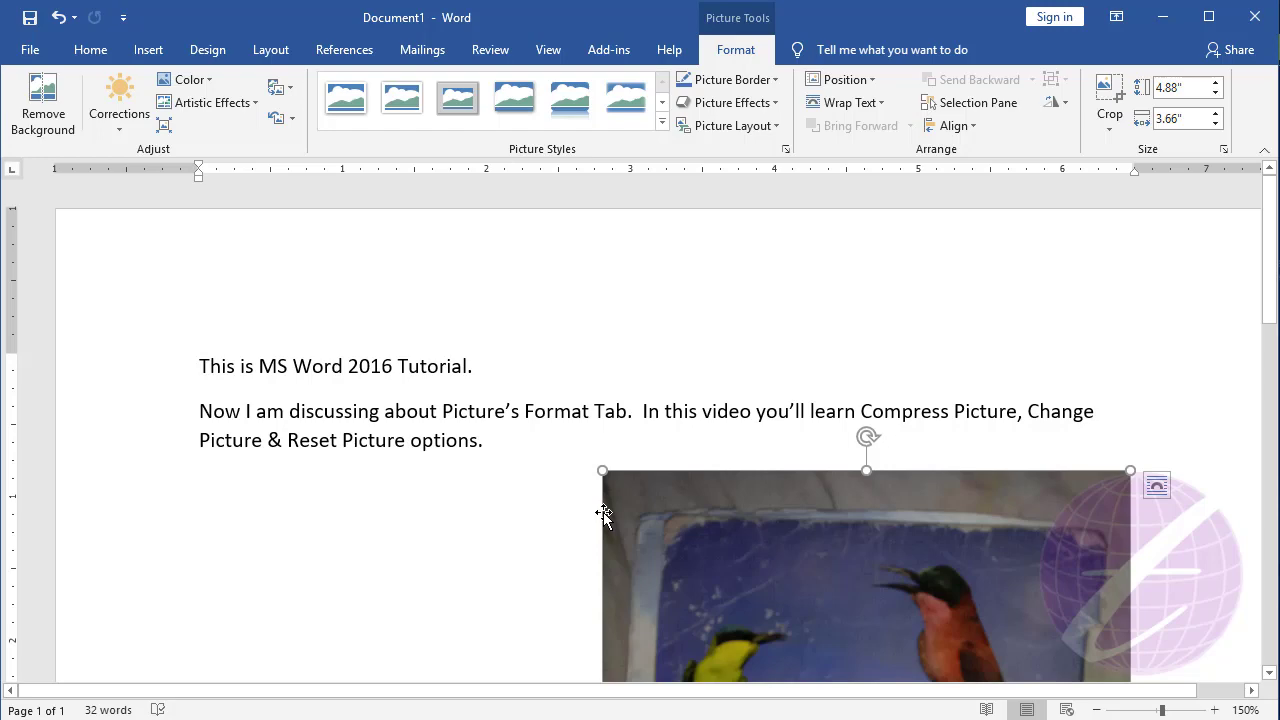
scroll(886, 480, down, 7)
scroll(786, 329, down, 2)
scroll(782, 367, down, 5)
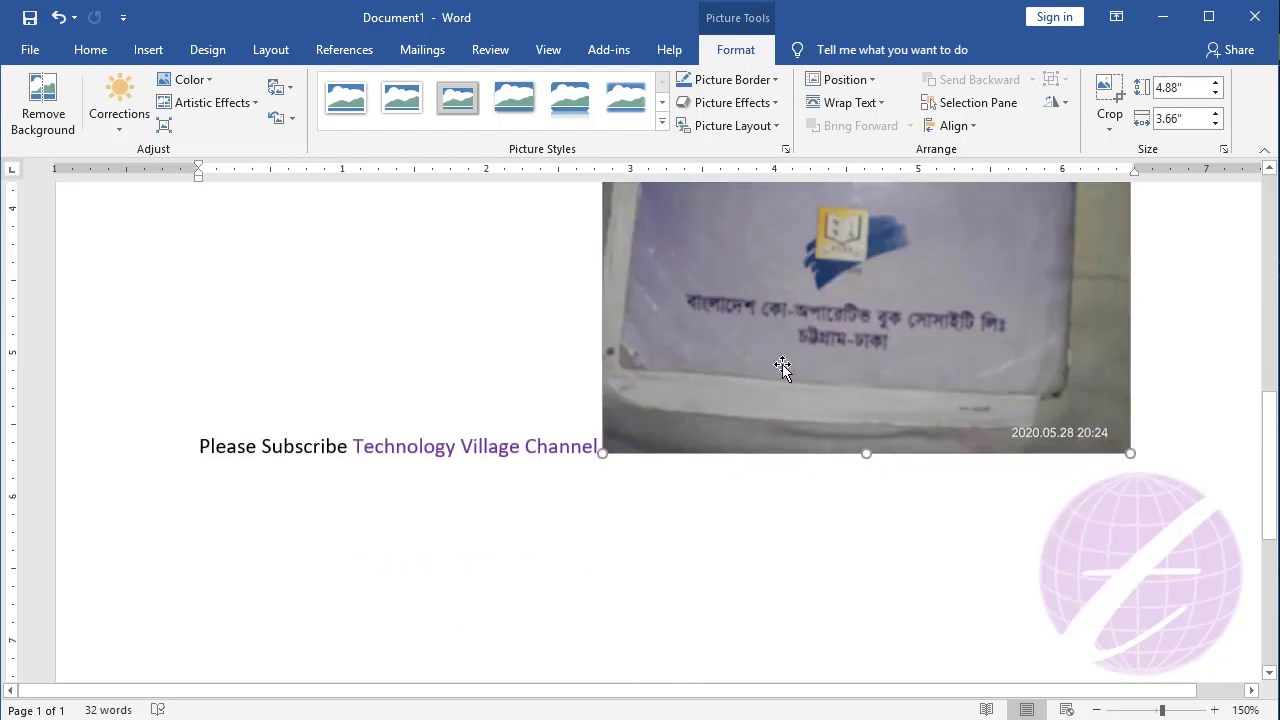
Undo with Ctrl+Z until the original photo replaces the two-bird image again
click(578, 446)
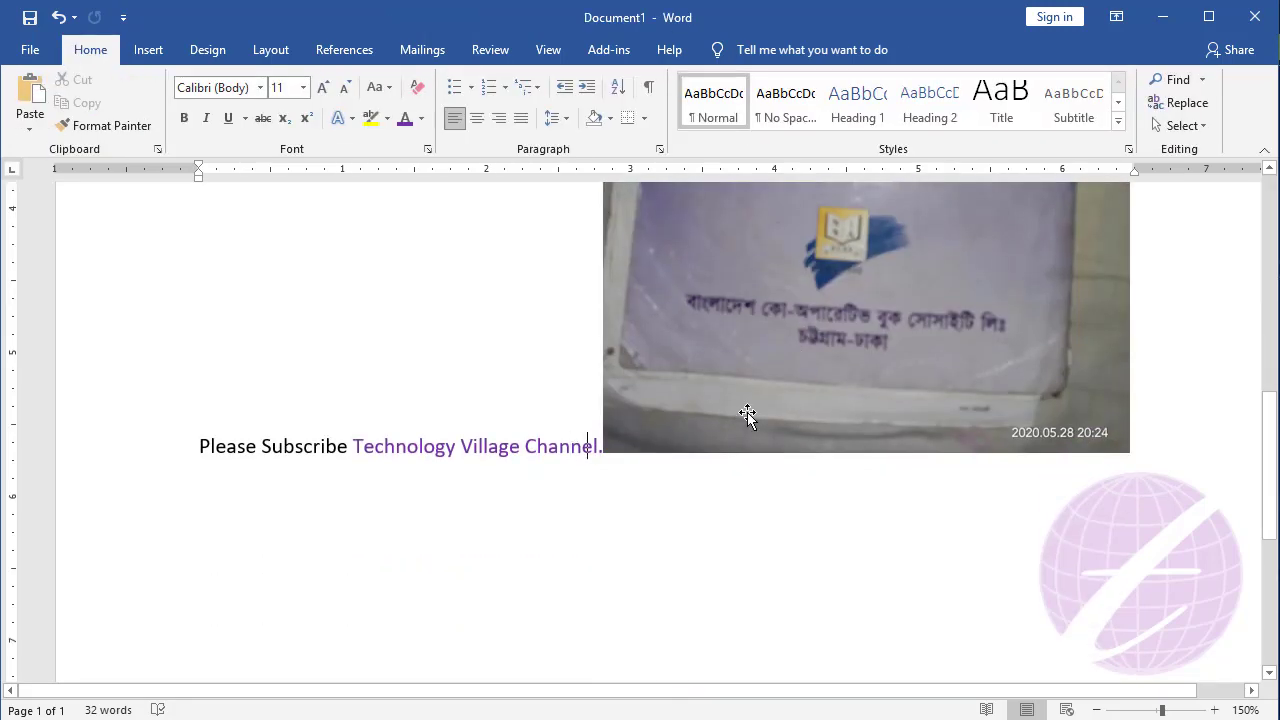
key(ctrl+z)
key(ctrl+z)
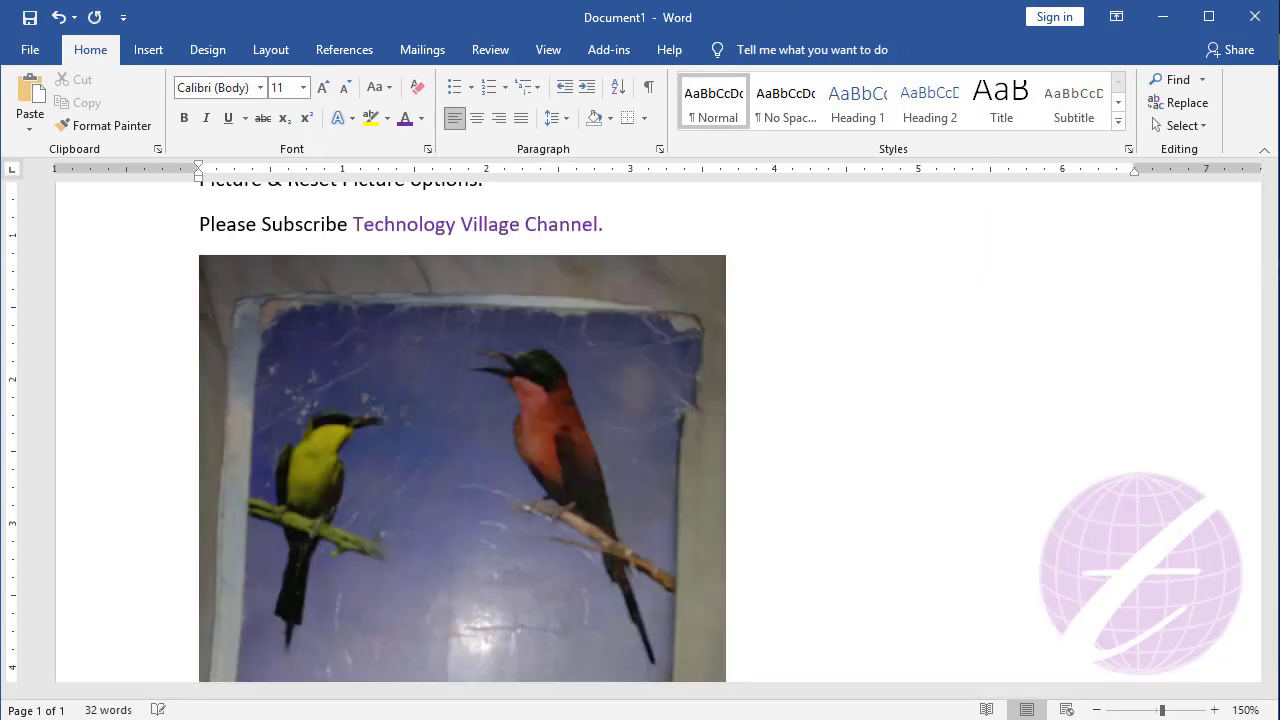
scroll(443, 522, up, 3)
scroll(517, 517, down, 3)
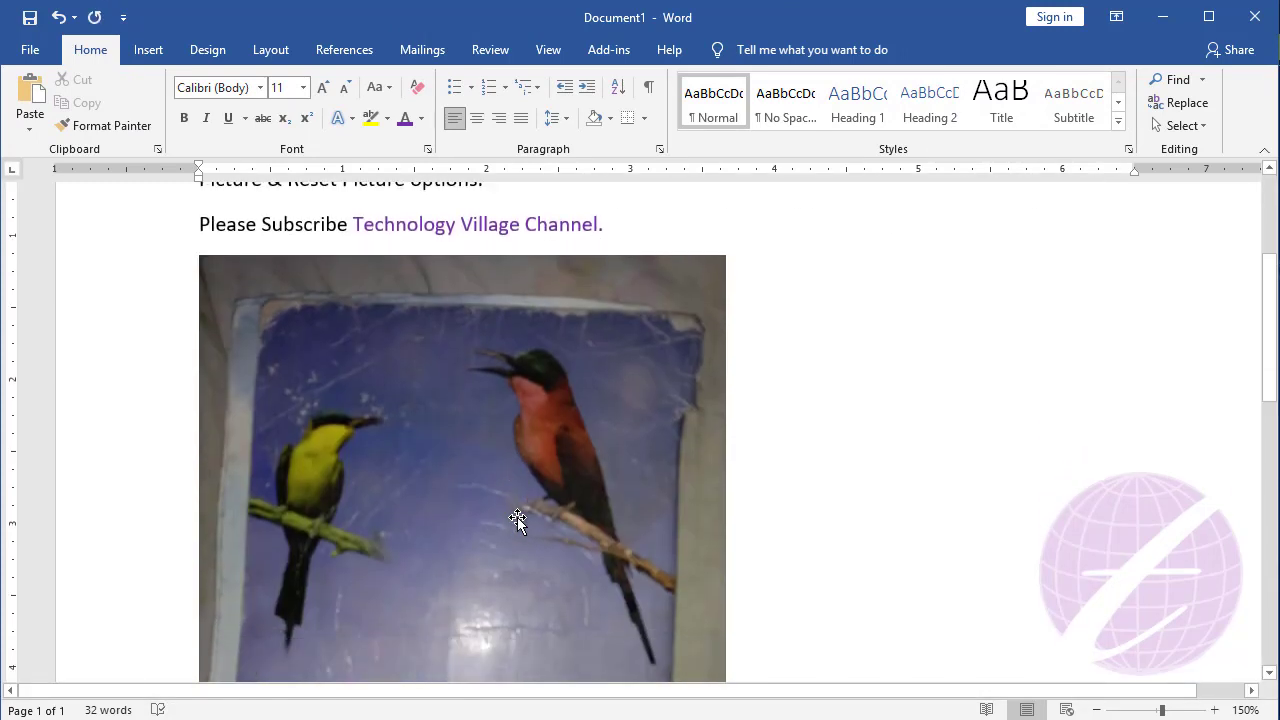
scroll(518, 516, up, 1)
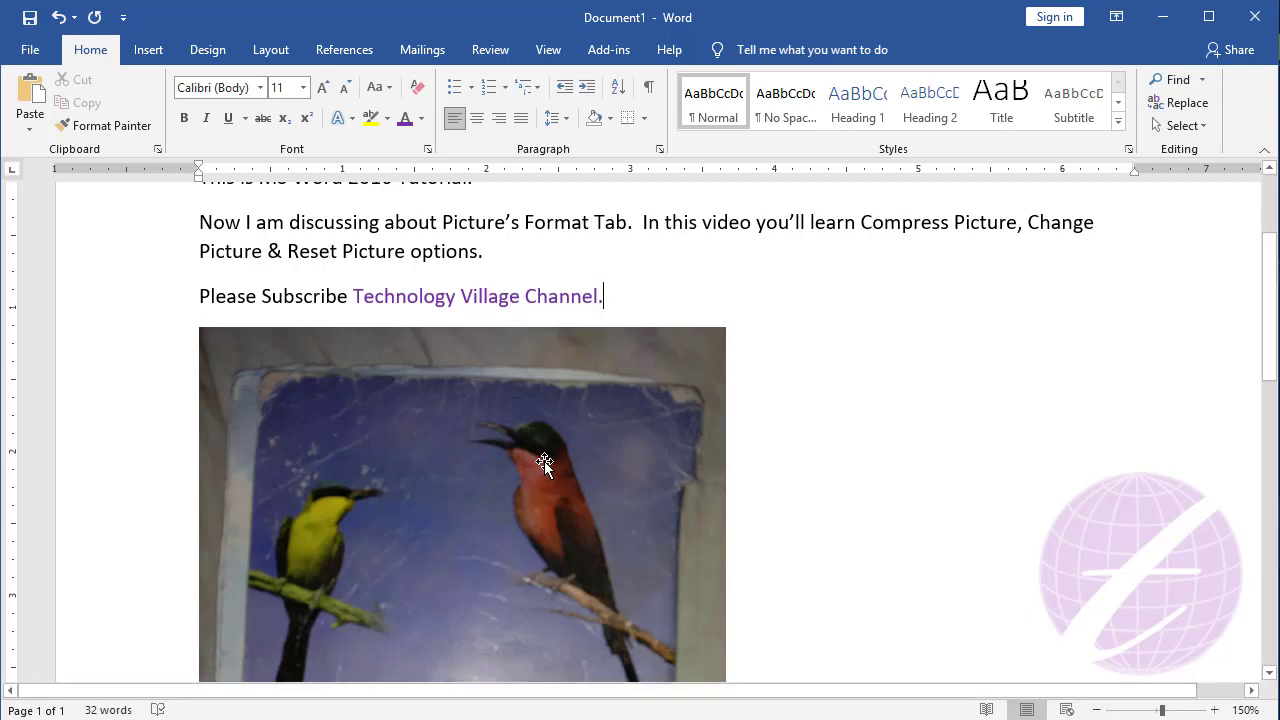
key(ctrl+z)
key(ctrl+z)
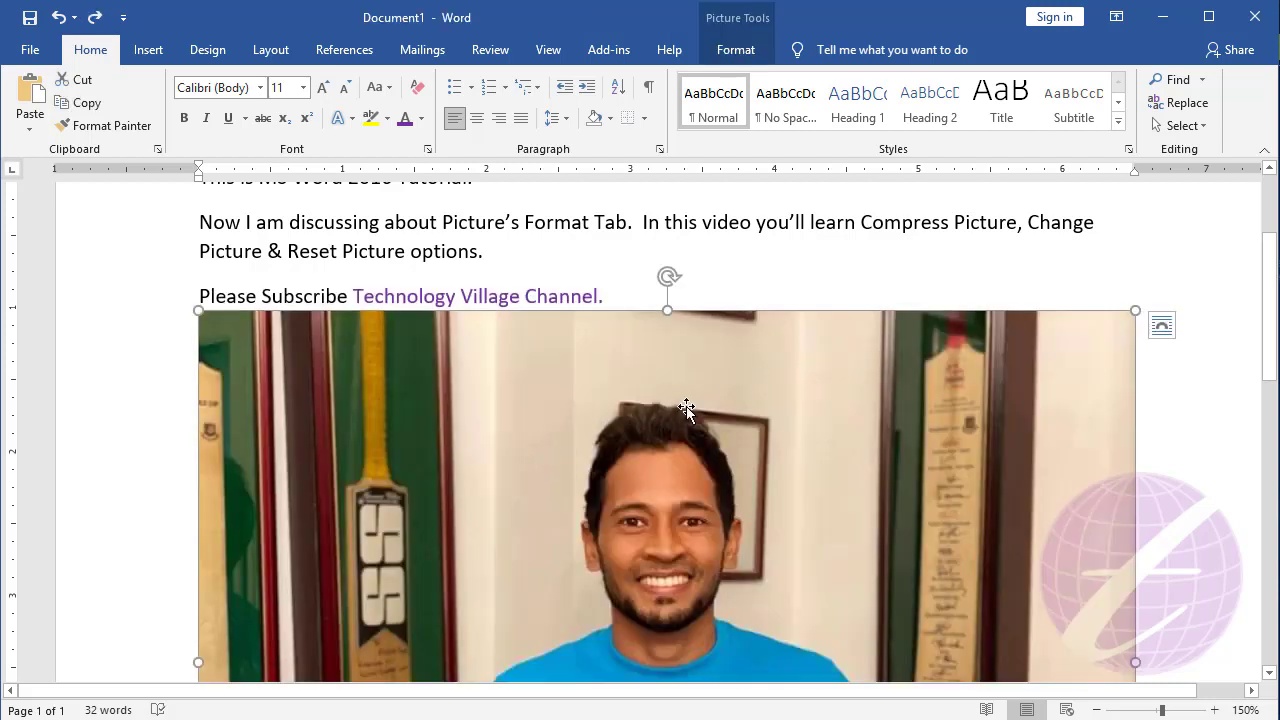
Give the photo Grayscale color, a Blur artistic effect and a lower brightness/contrast correction preset
click(737, 49)
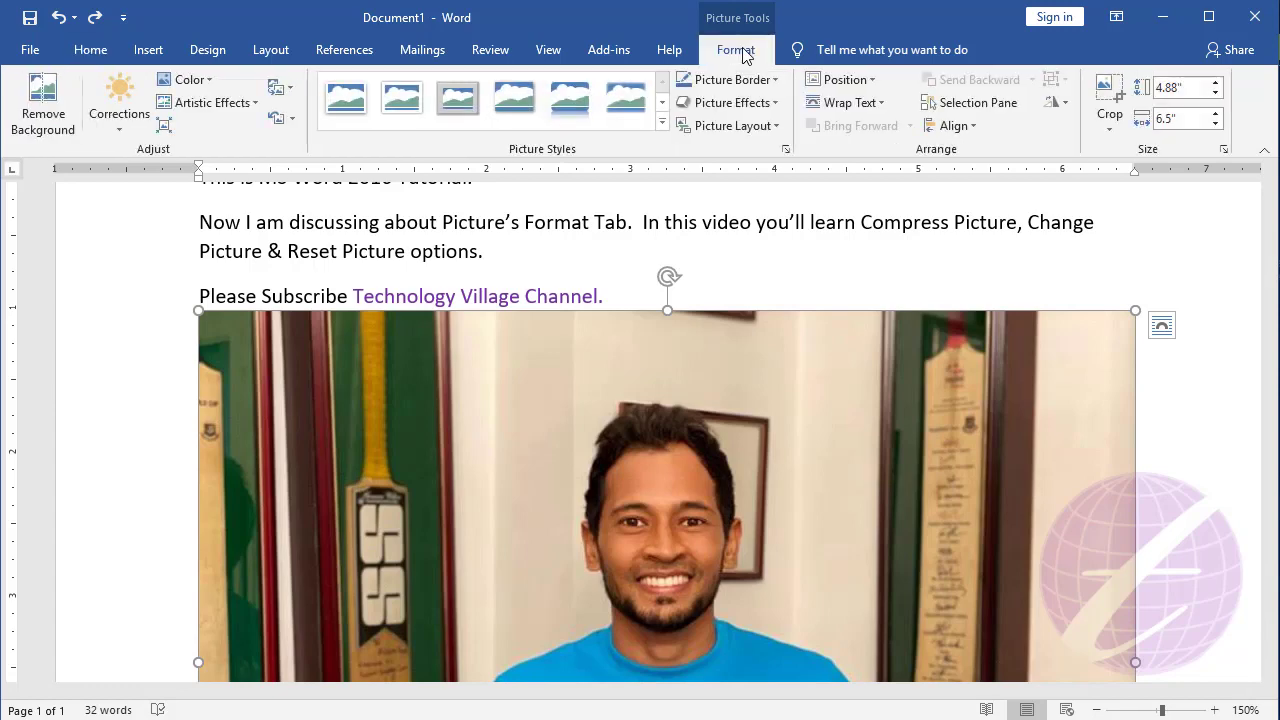
click(189, 80)
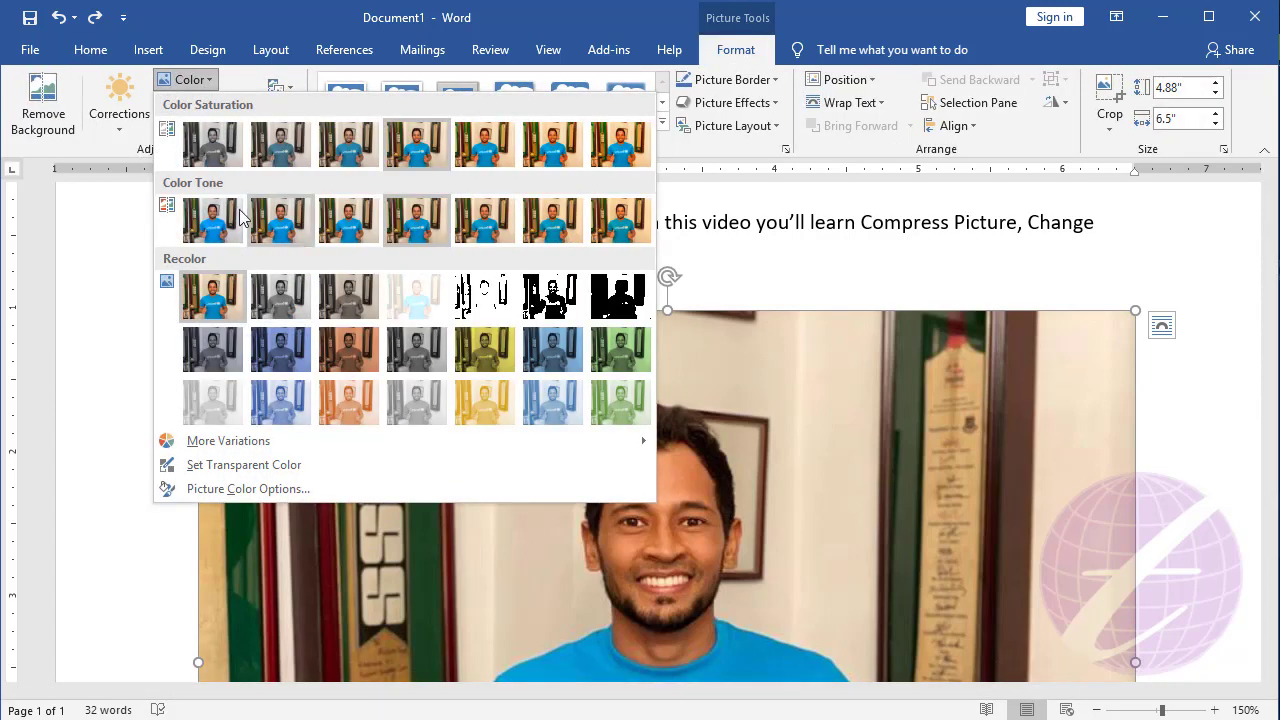
click(293, 306)
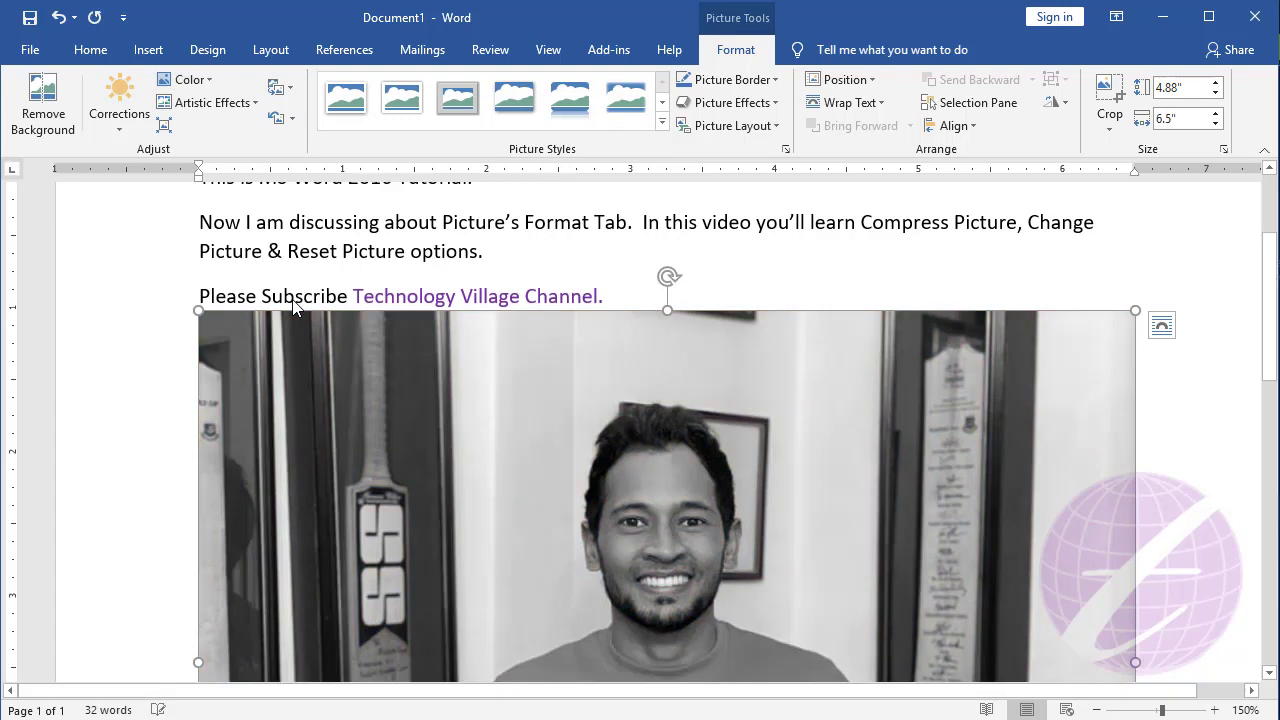
click(240, 105)
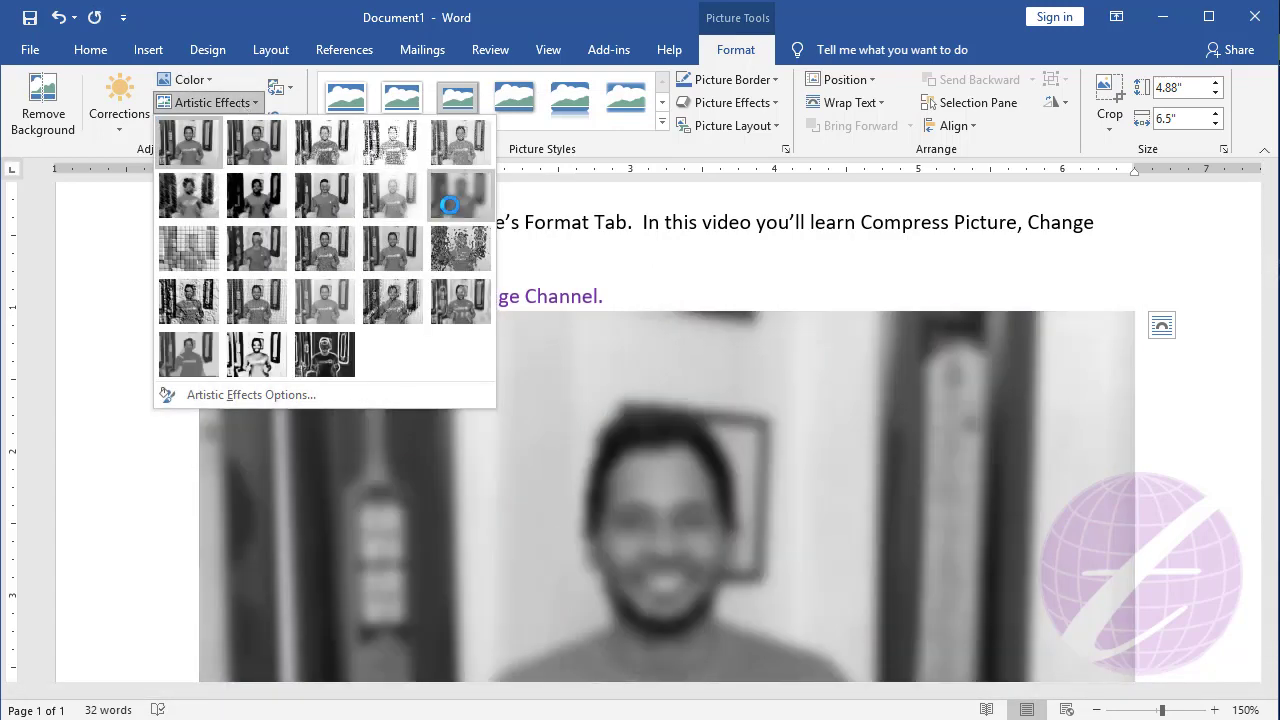
click(460, 195)
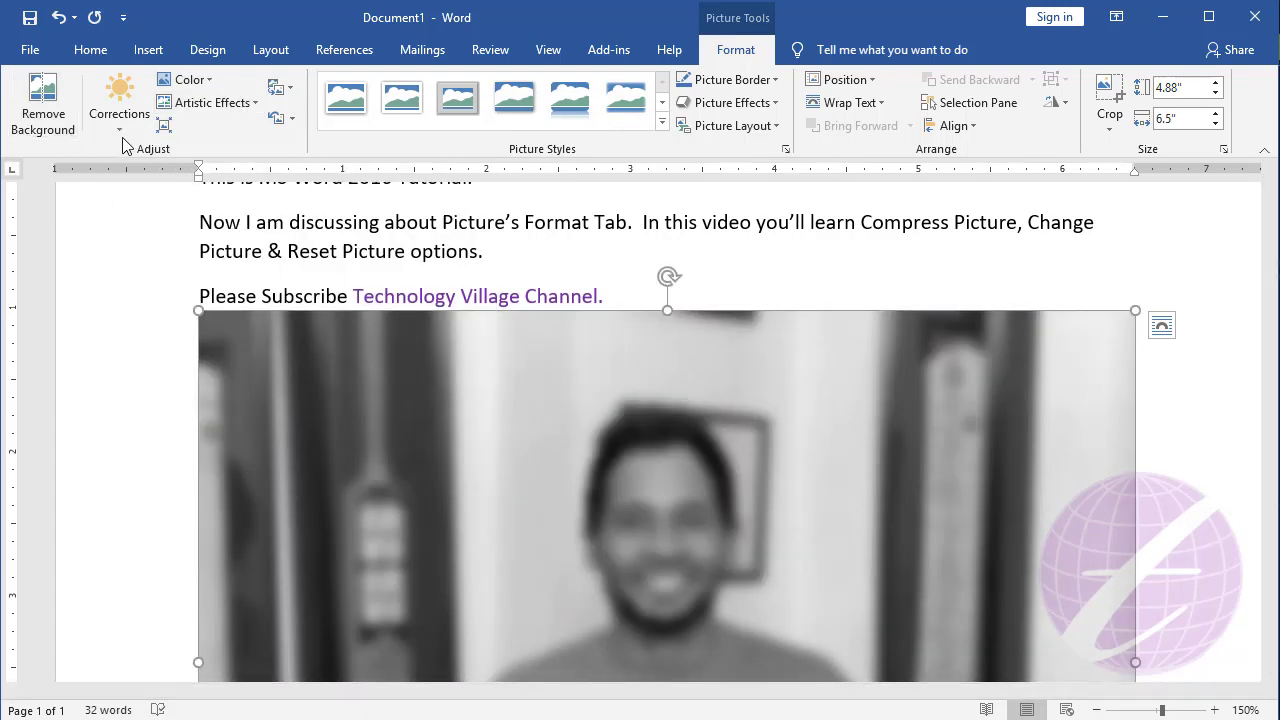
click(121, 126)
click(202, 313)
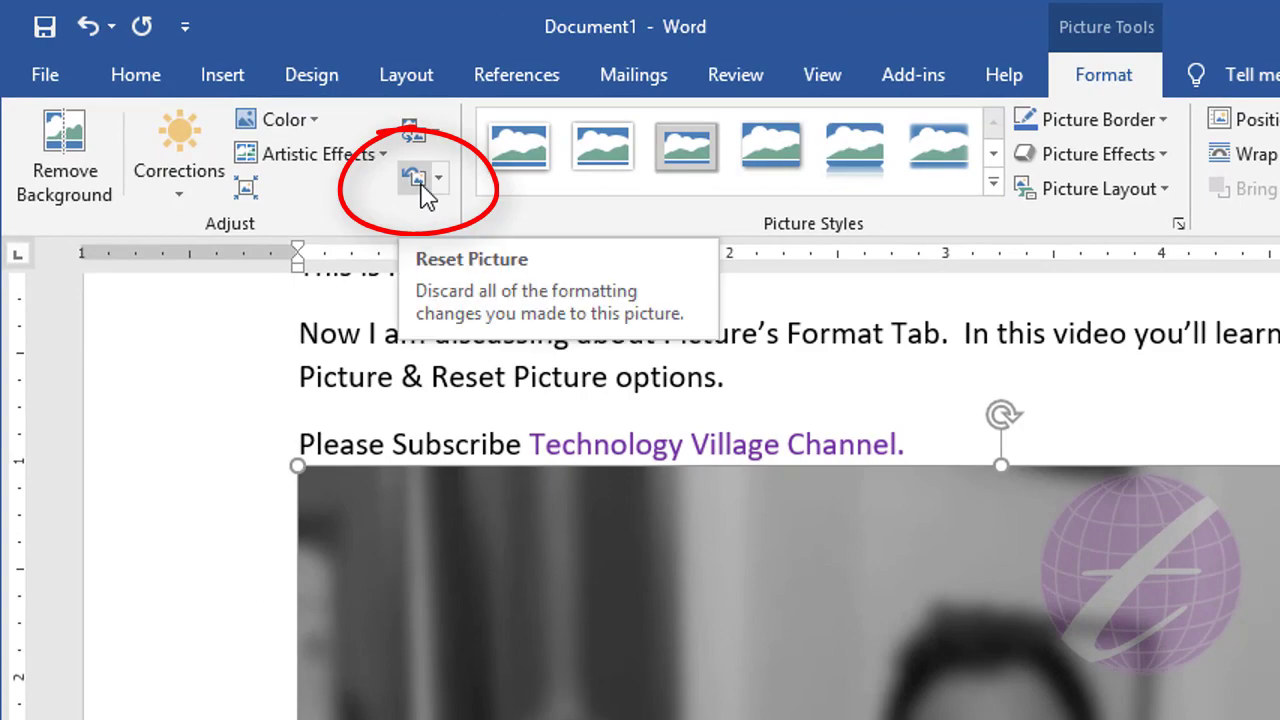
Try Reset Picture, undo it to keep the greyscale blur, then show the Reset Picture dropdown choices
click(420, 188)
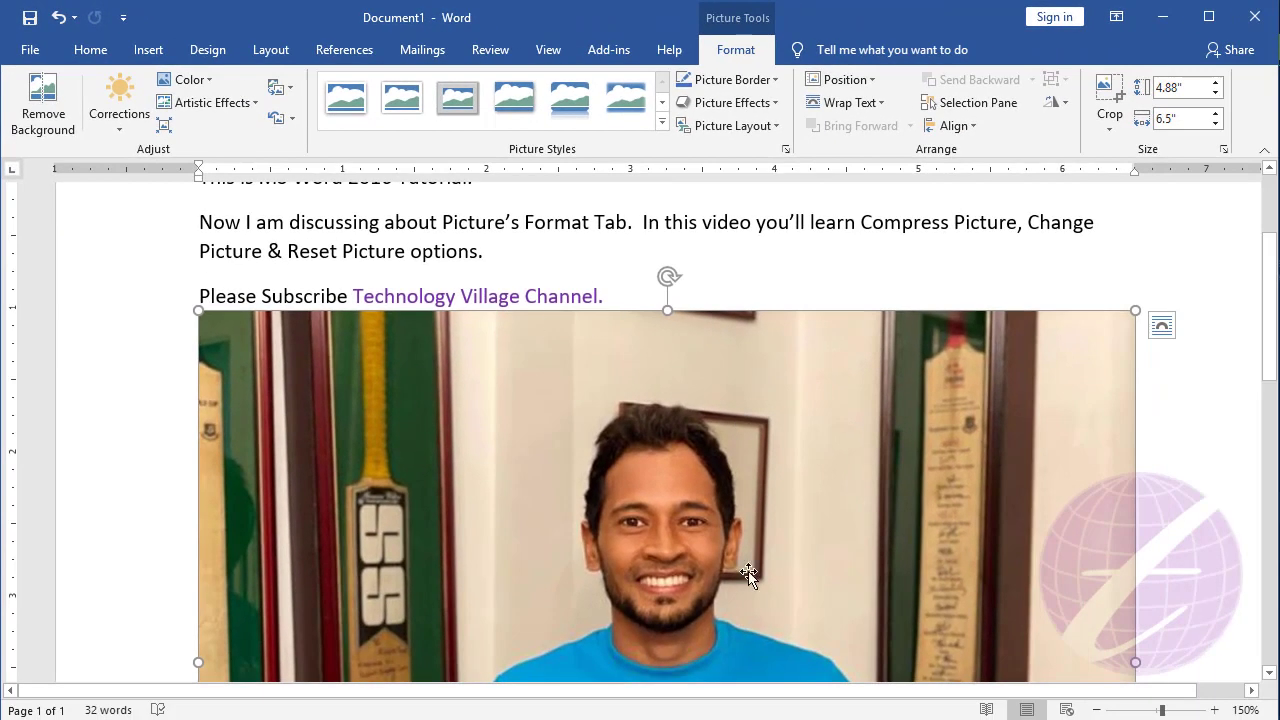
key(ctrl+z)
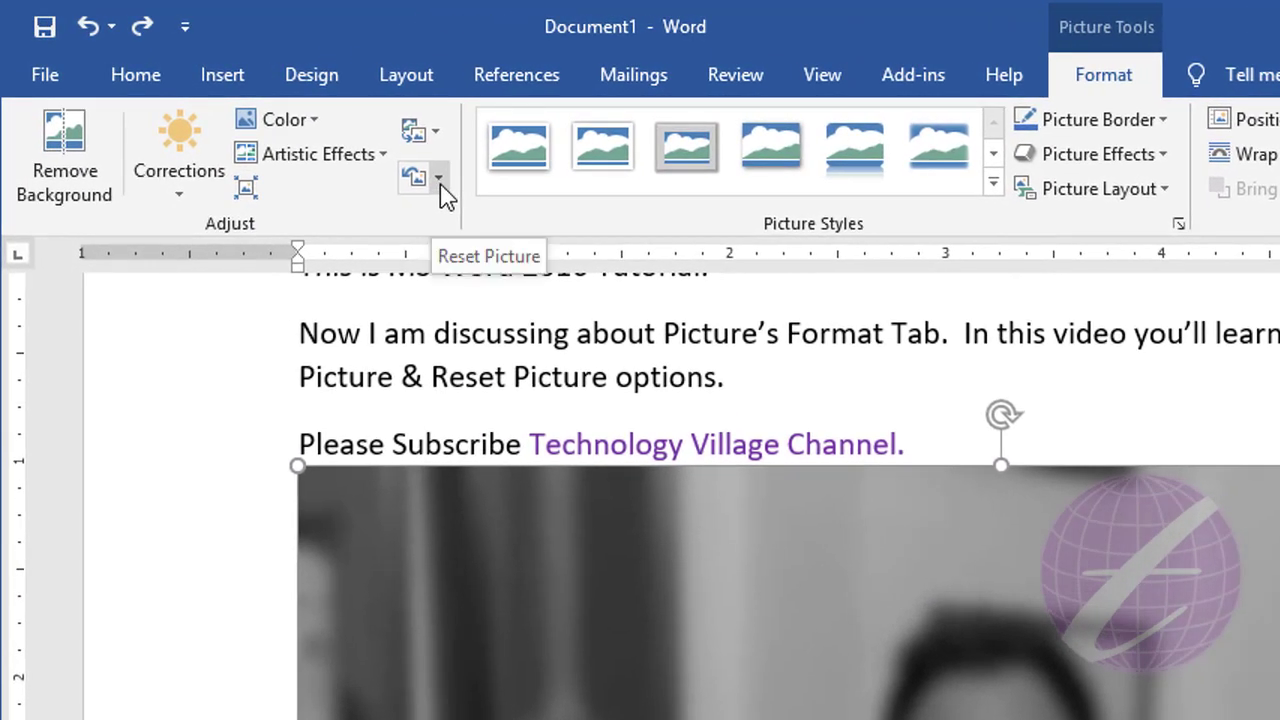
click(439, 178)
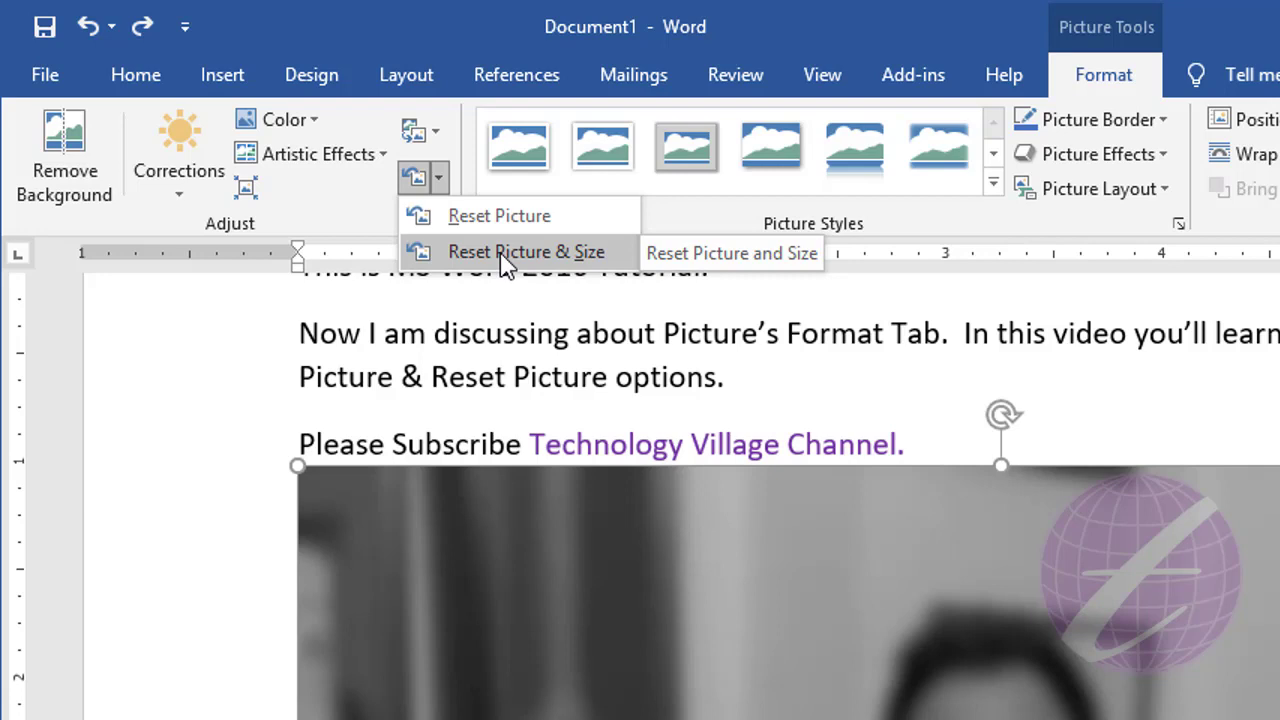
Apply Reset Picture & Size, returning the photo to full colour at 5.98" by 7.97"
click(505, 254)
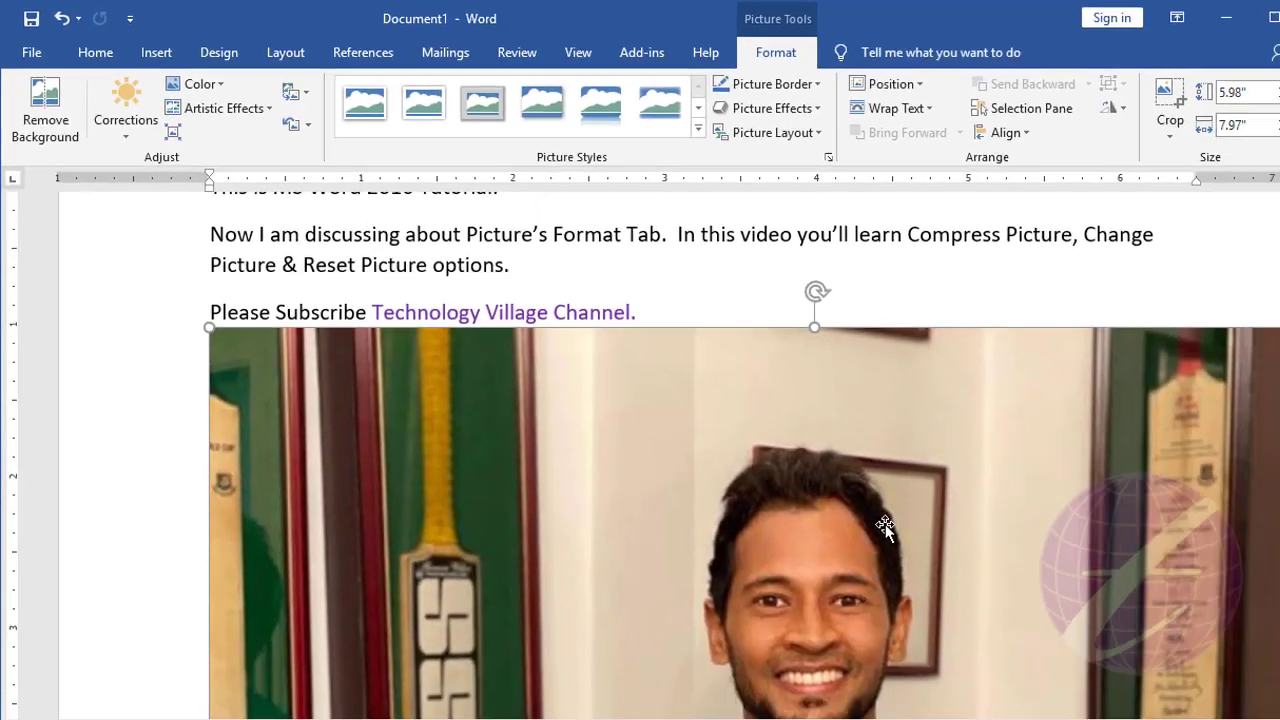
scroll(991, 484, down, 5)
scroll(991, 484, down, 4)
scroll(991, 484, up, 4)
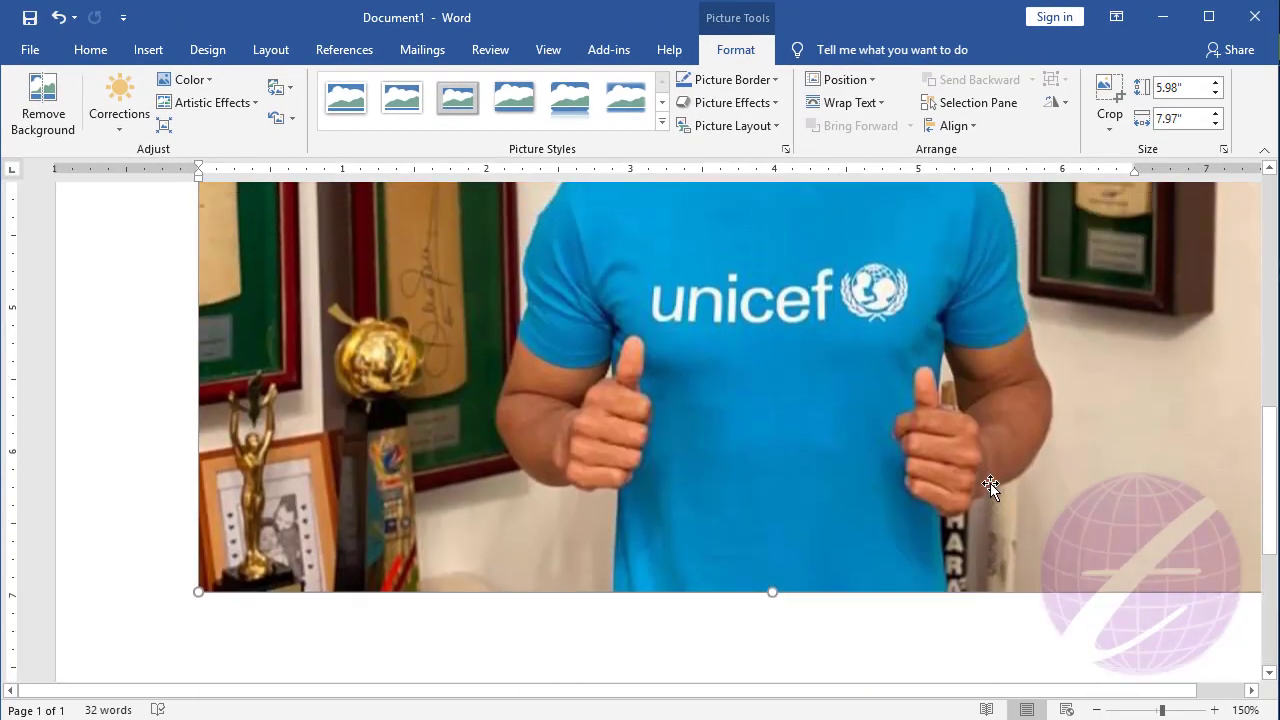
scroll(990, 483, up, 5)
scroll(990, 486, up, 4)
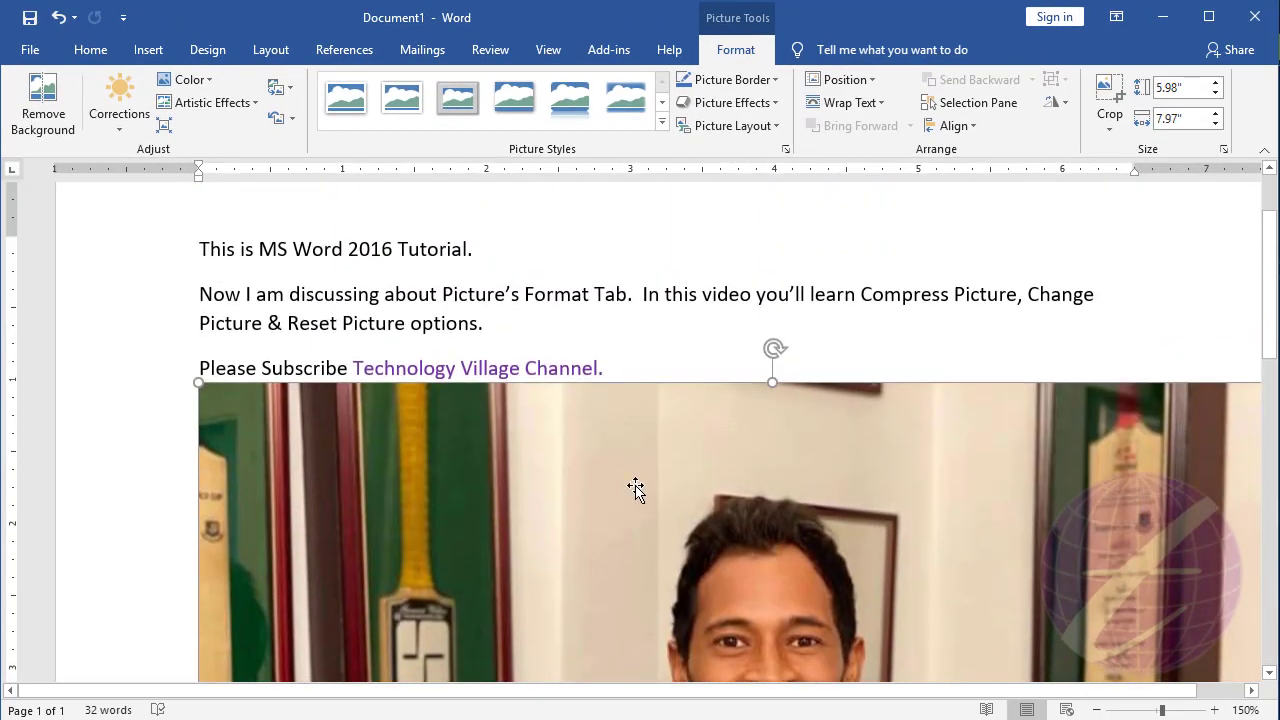
scroll(700, 485, down, 2)
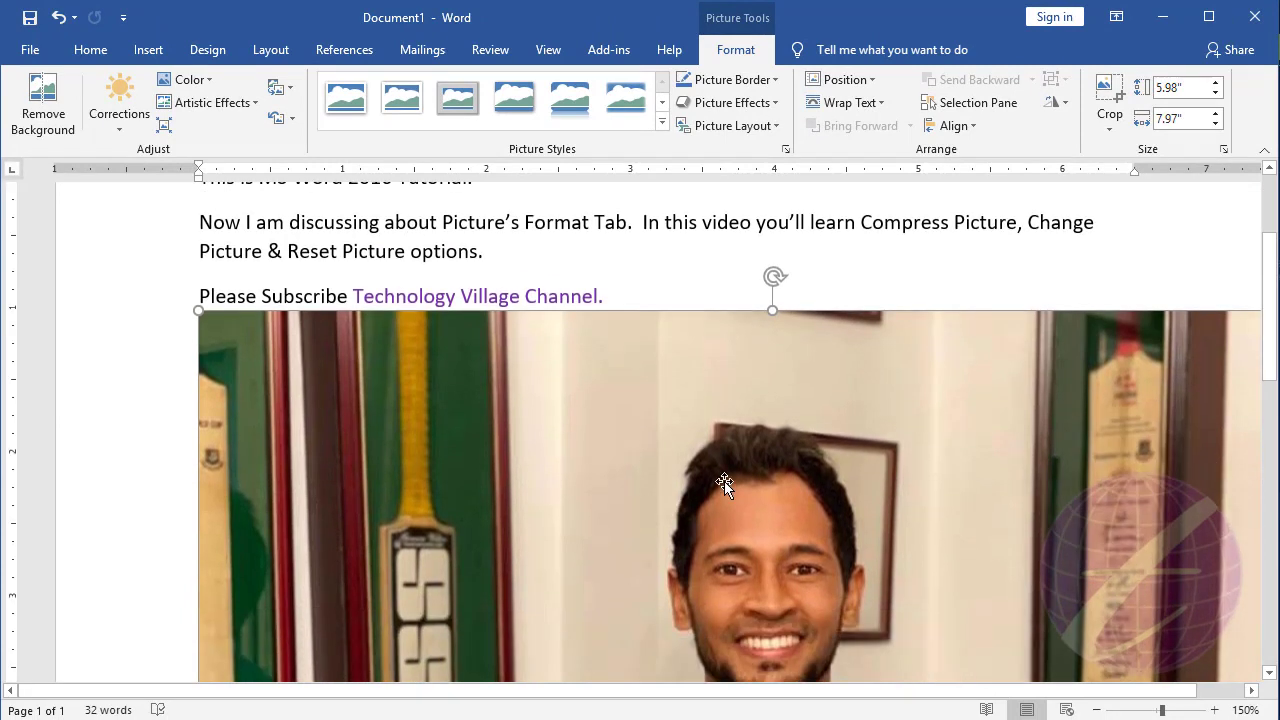